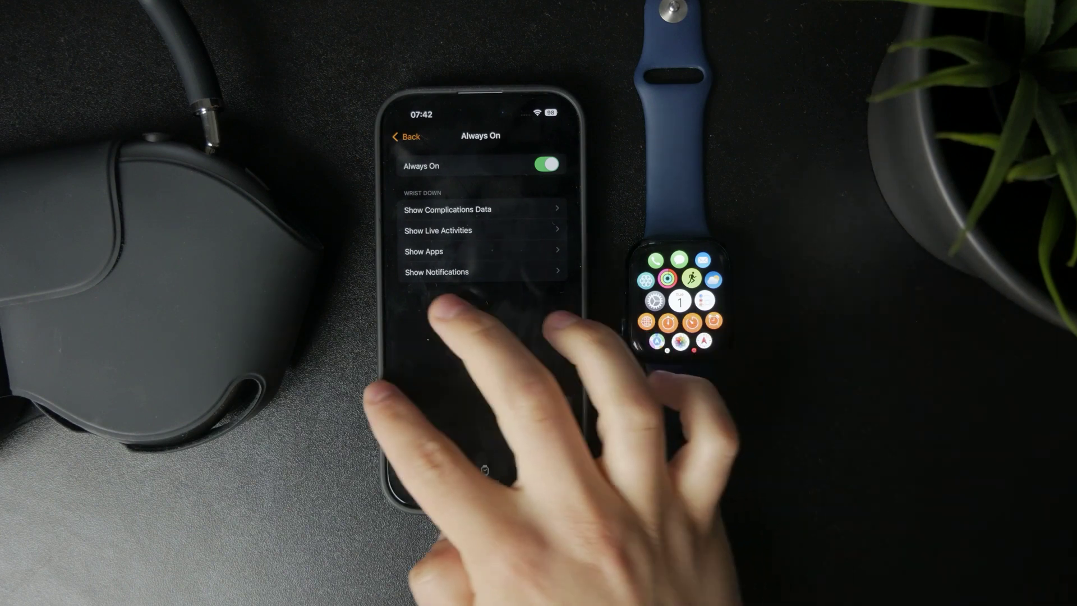
# - Return from Always On to My Watch, waking the watch to confirm the display
pyautogui.moveTo(395, 379)
pyautogui.mouseDown()
pyautogui.moveTo(472, 379)
pyautogui.moveTo(396, 375)
pyautogui.mouseUp()
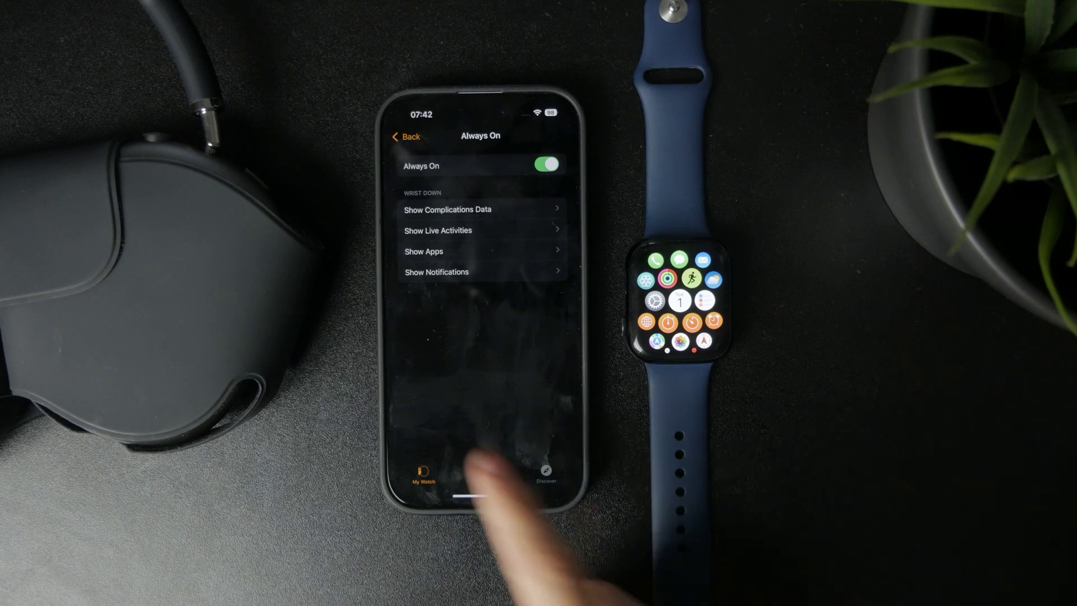
pyautogui.moveTo(431, 408); pyautogui.dragTo(541, 387)
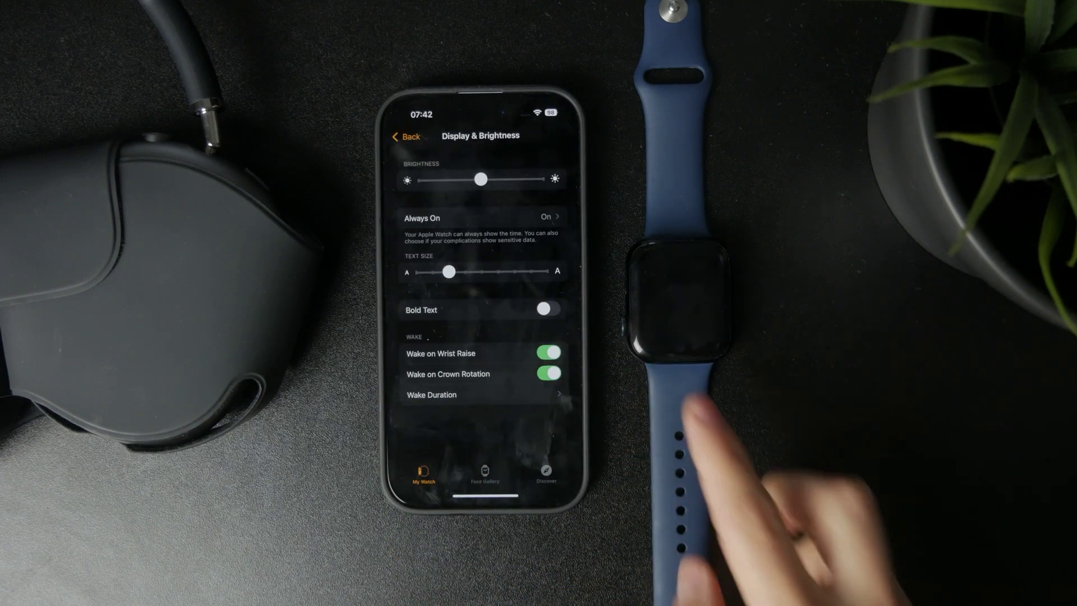
pyautogui.click(719, 305)
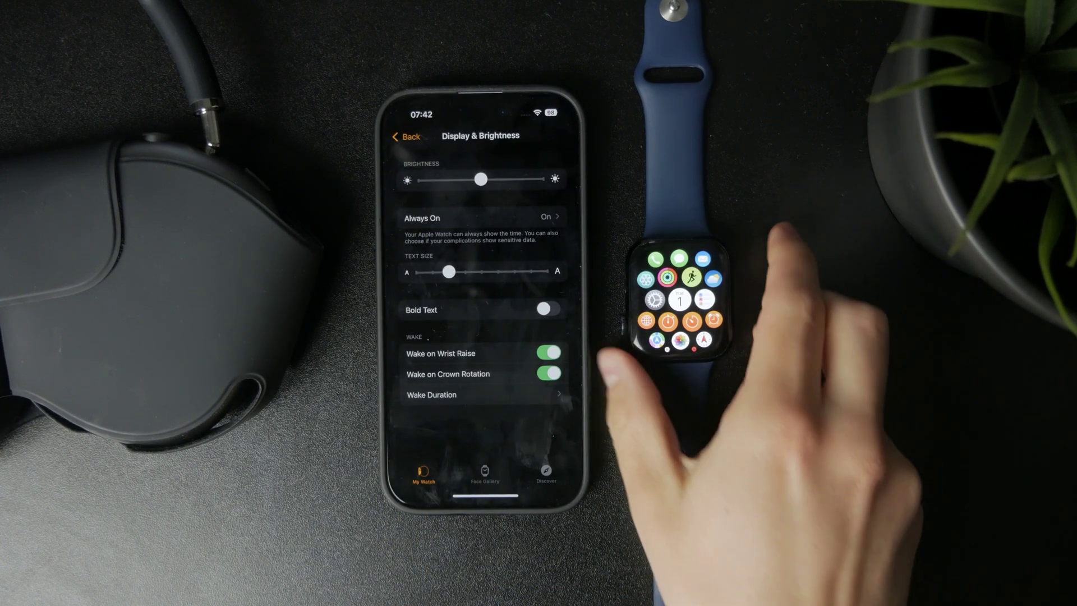
pyautogui.click(726, 252)
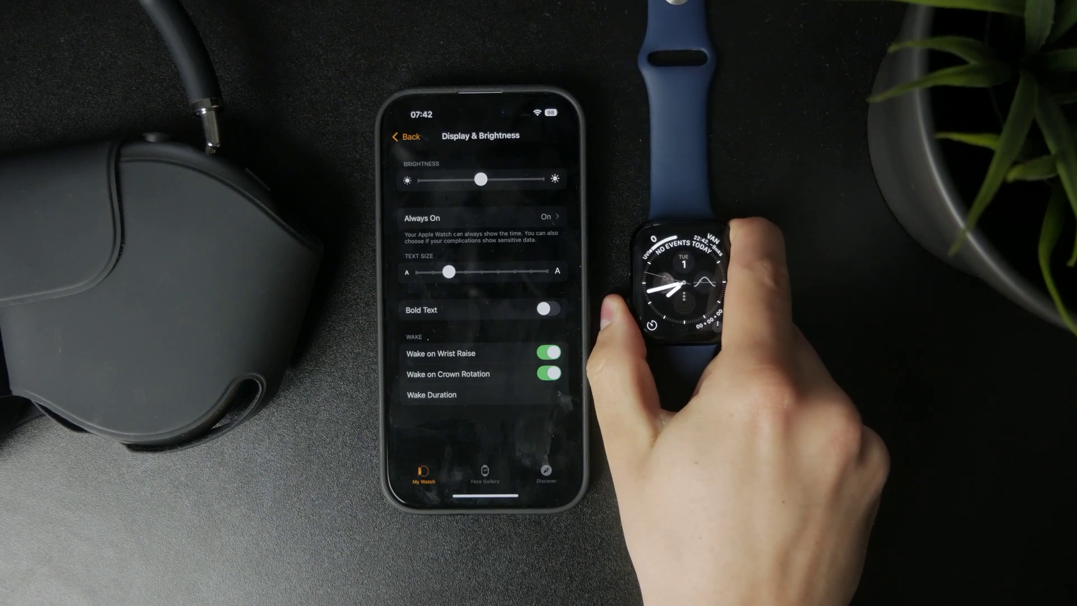
pyautogui.click(723, 253)
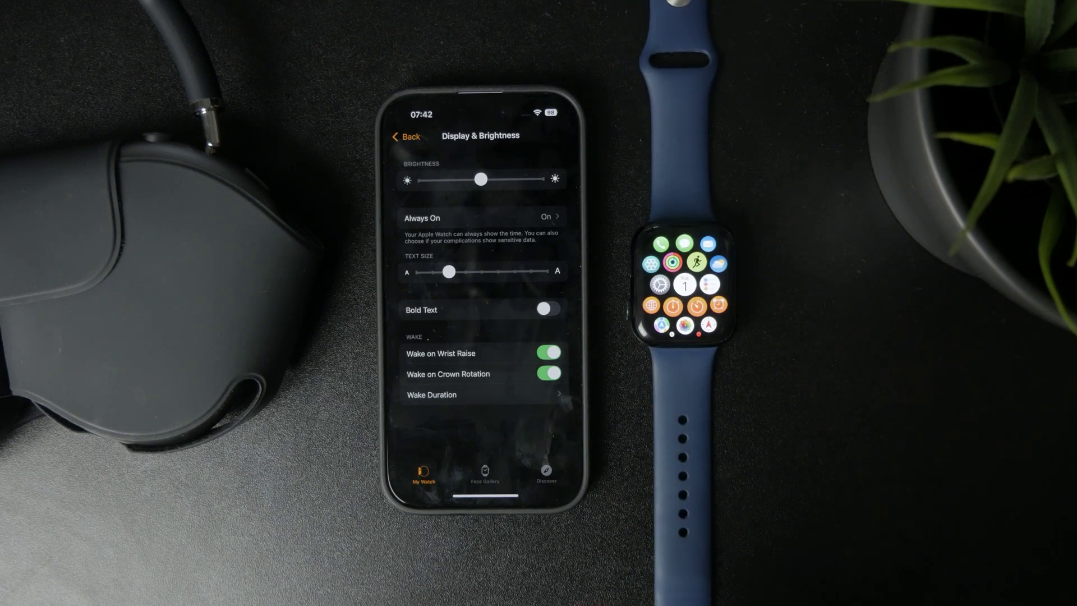
pyautogui.click(407, 137)
pyautogui.scroll(3, 488, 337)
# - Check General > Software Update, confirming watchOS 11.3.1 is up to date
pyautogui.click(488, 315)
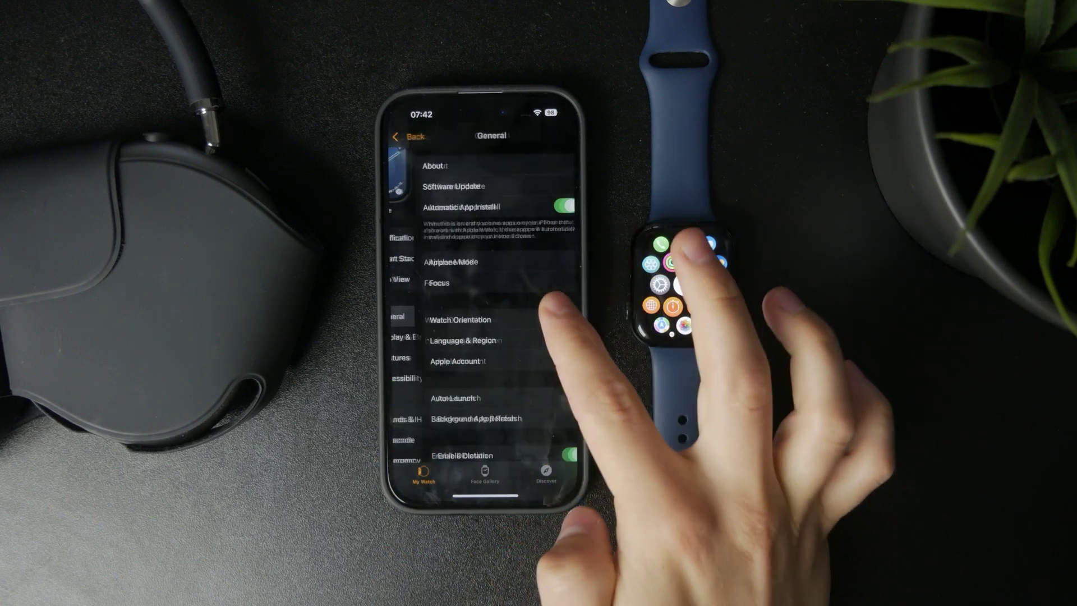
pyautogui.click(455, 180)
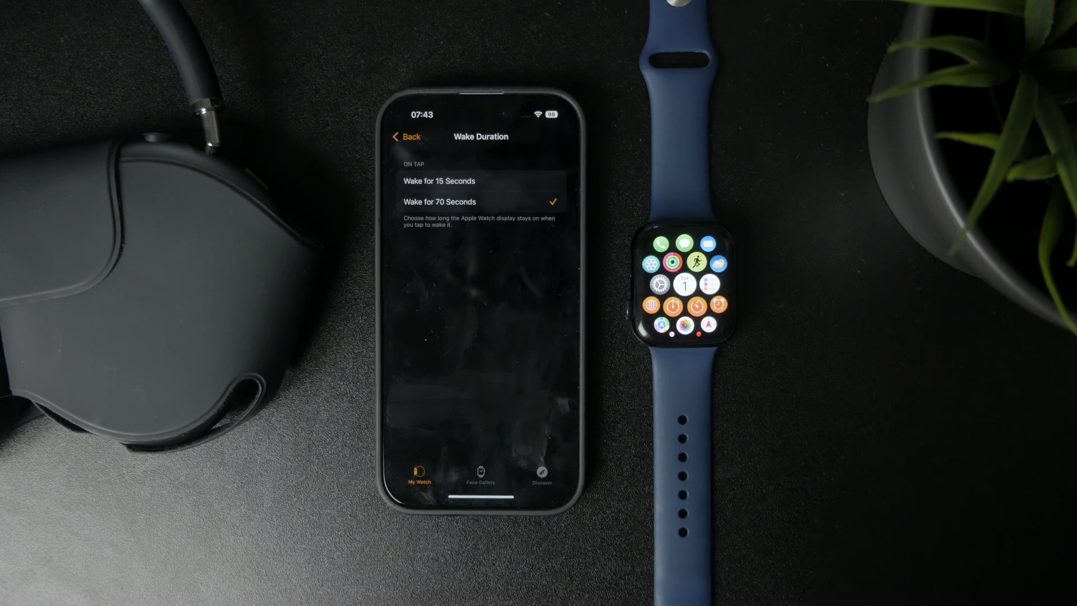
# - Leave Wake Duration at 70 seconds and return to the iPhone home screen
pyautogui.moveTo(395, 421); pyautogui.dragTo(547, 421)
pyautogui.moveTo(481, 497); pyautogui.dragTo(481, 295)
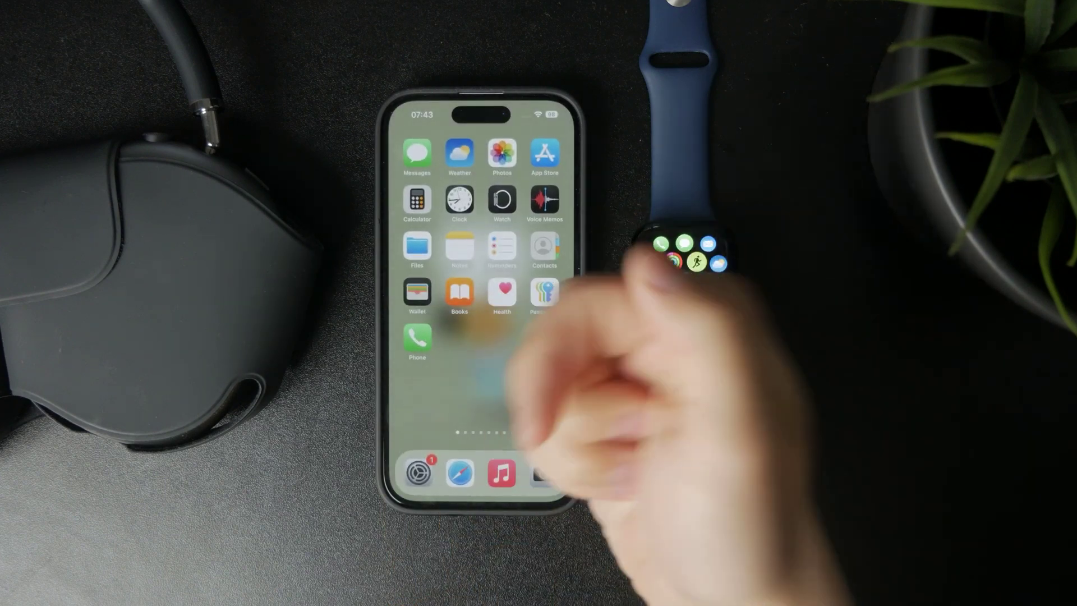